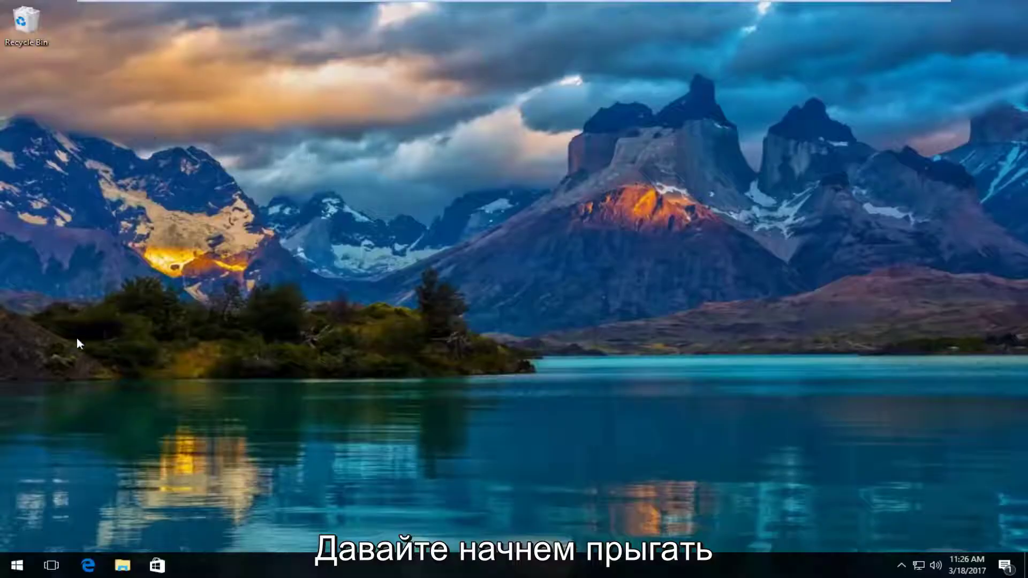
Step: Launch the Windows Settings app by searching 'settings' from the Start menu
{"action": "left_click", "coordinate": [12, 566]}
{"action": "type", "text": "sett"}
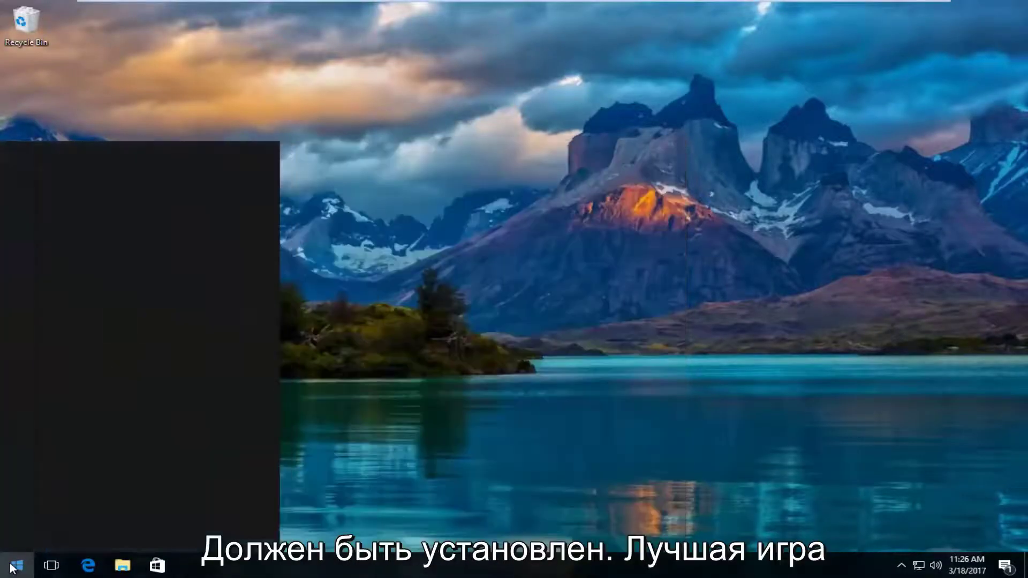
{"action": "type", "text": "ings"}
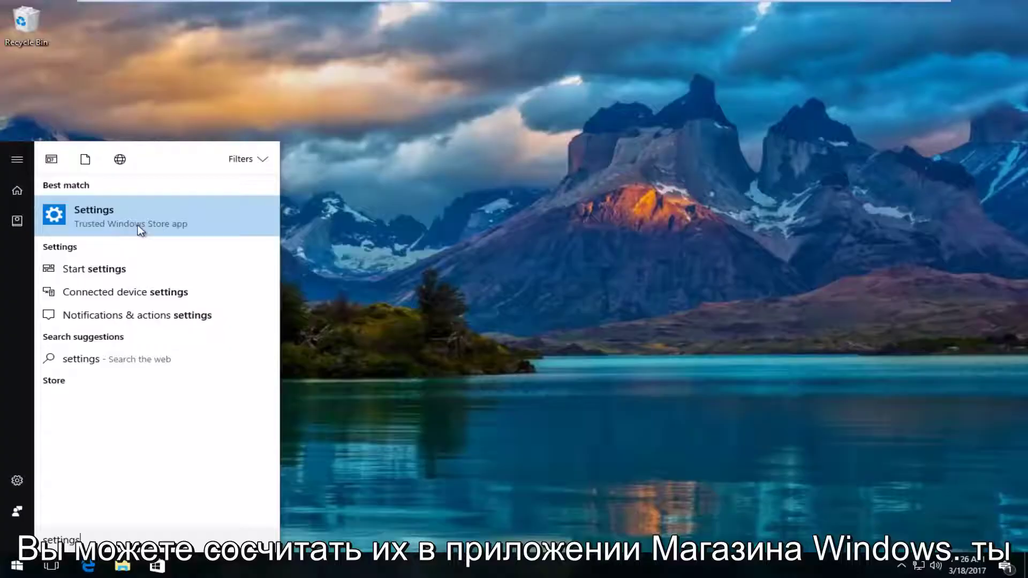
{"action": "left_click", "coordinate": [92, 215]}
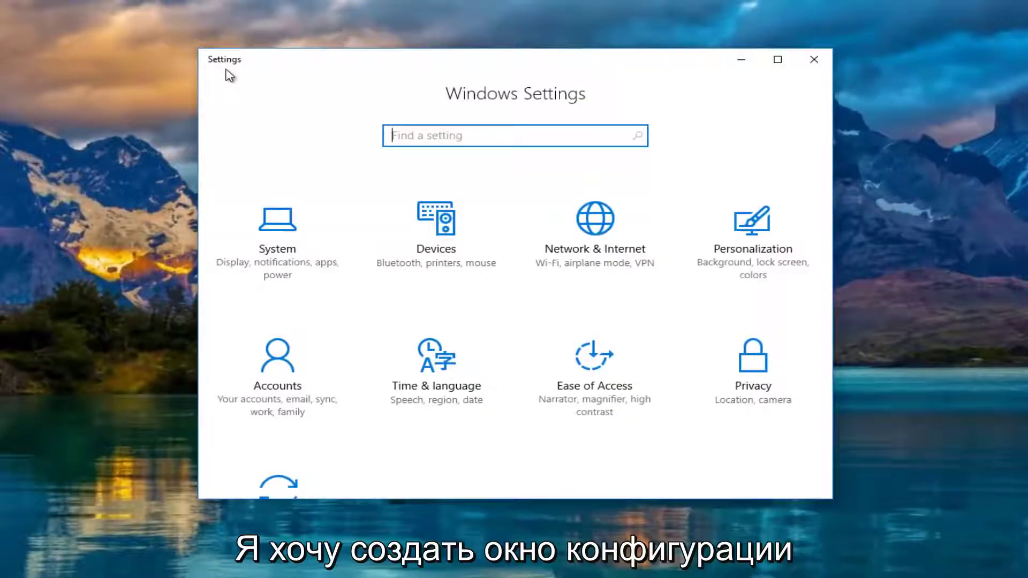
Step: Go to System > Display and identify which screen is display 1
{"action": "left_click", "coordinate": [297, 236]}
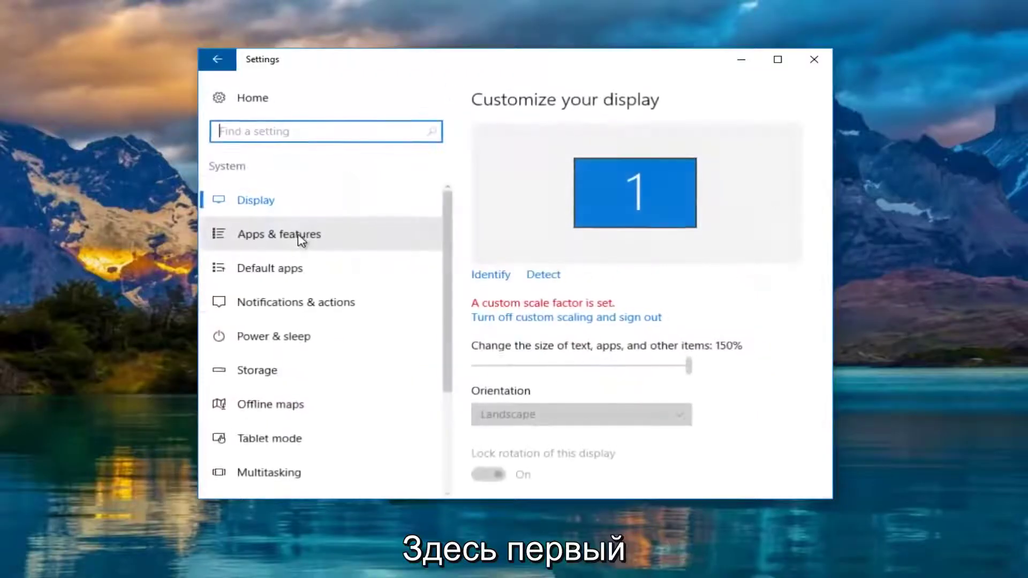
{"action": "left_click", "coordinate": [248, 200]}
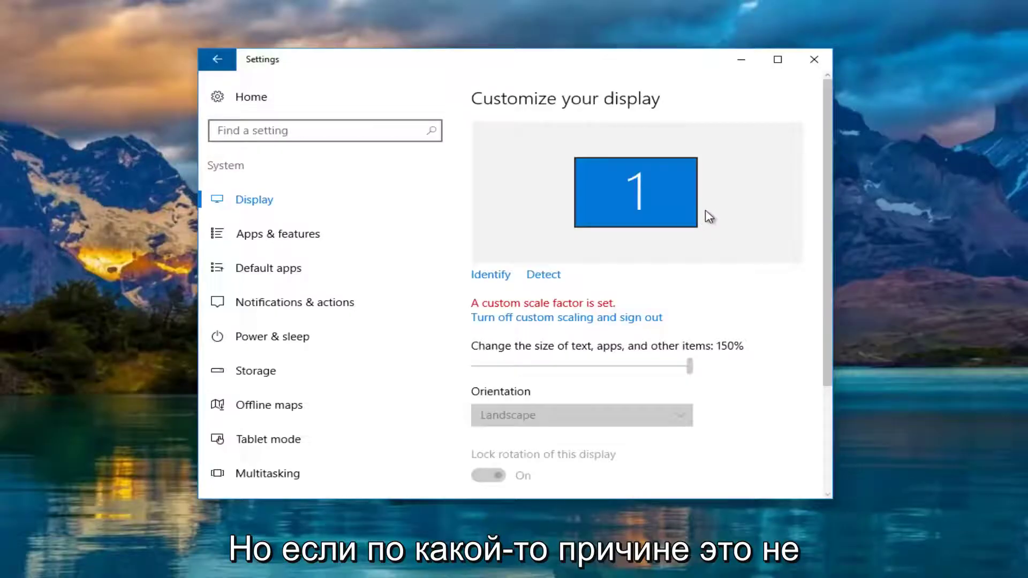
{"action": "left_click", "coordinate": [485, 280]}
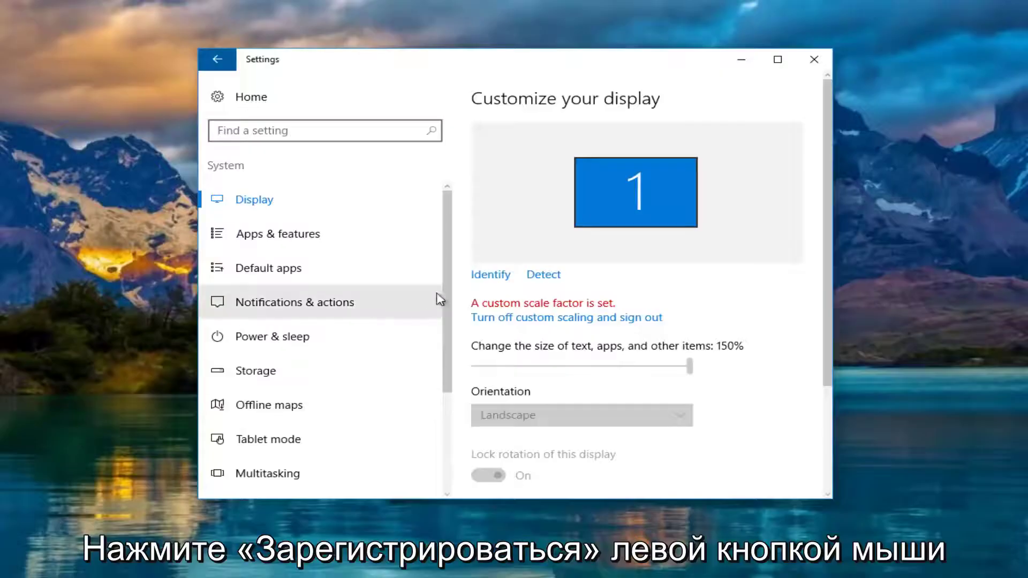
Step: Detect a second monitor and compare its 'Display not detected' tile with display 1
{"action": "left_click", "coordinate": [542, 275]}
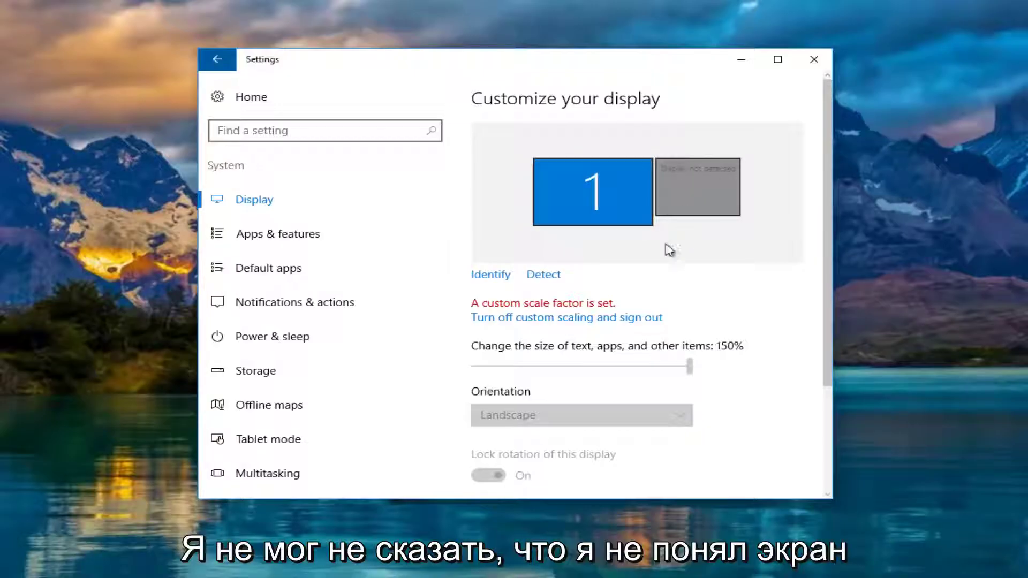
{"action": "left_click", "coordinate": [679, 197]}
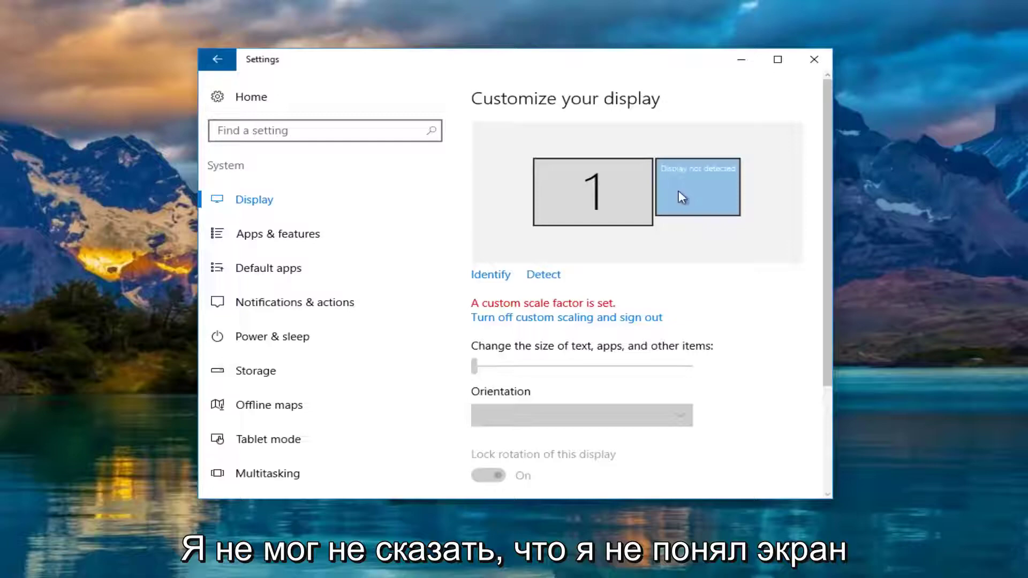
{"action": "left_click", "coordinate": [605, 199]}
{"action": "left_click", "coordinate": [680, 196]}
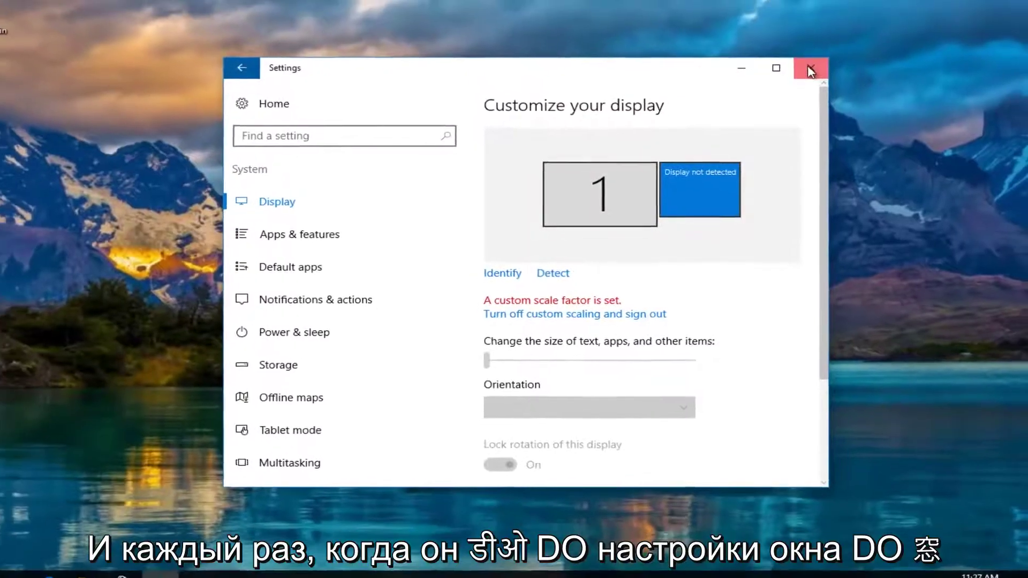
Step: Close Settings and launch Device Manager through a Start search for 'device manager'
{"action": "left_click", "coordinate": [814, 63]}
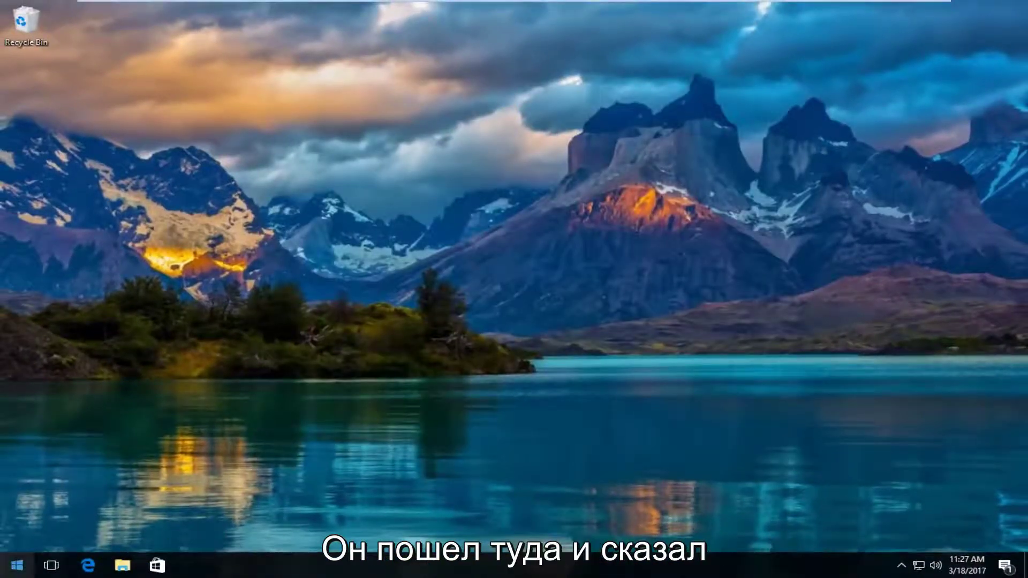
{"action": "left_click", "coordinate": [6, 573]}
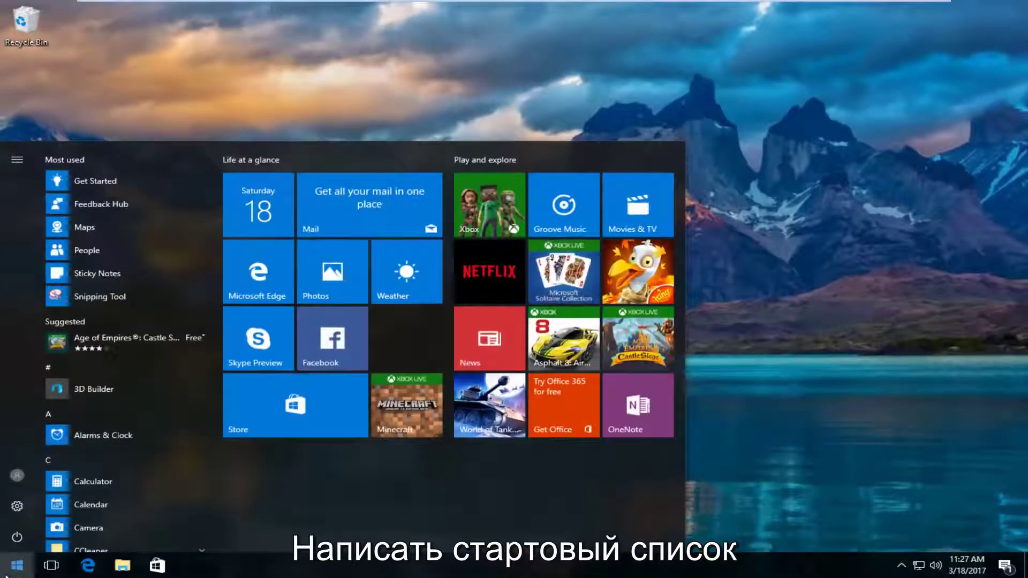
{"action": "type", "text": "device ma"}
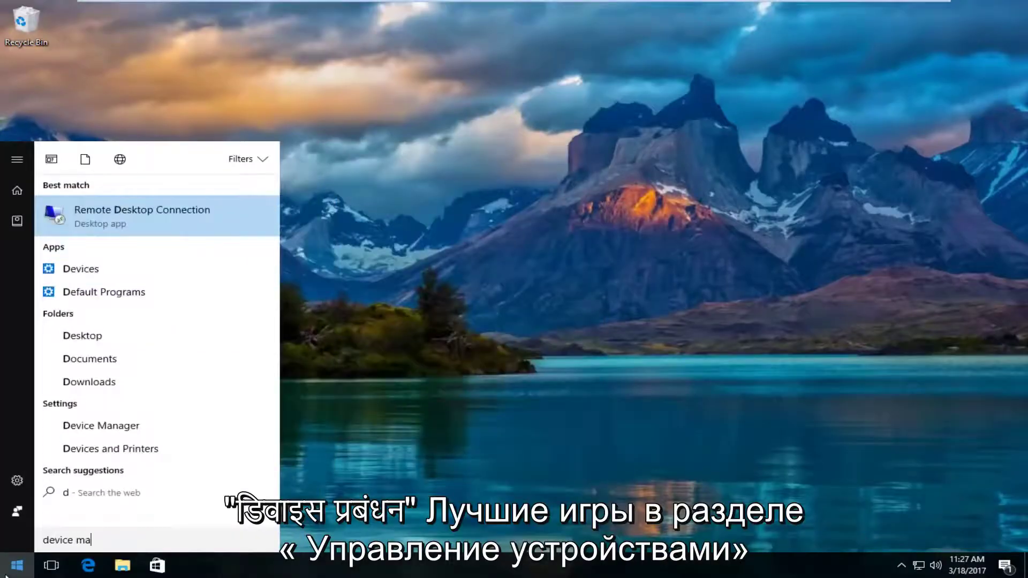
{"action": "type", "text": "nager"}
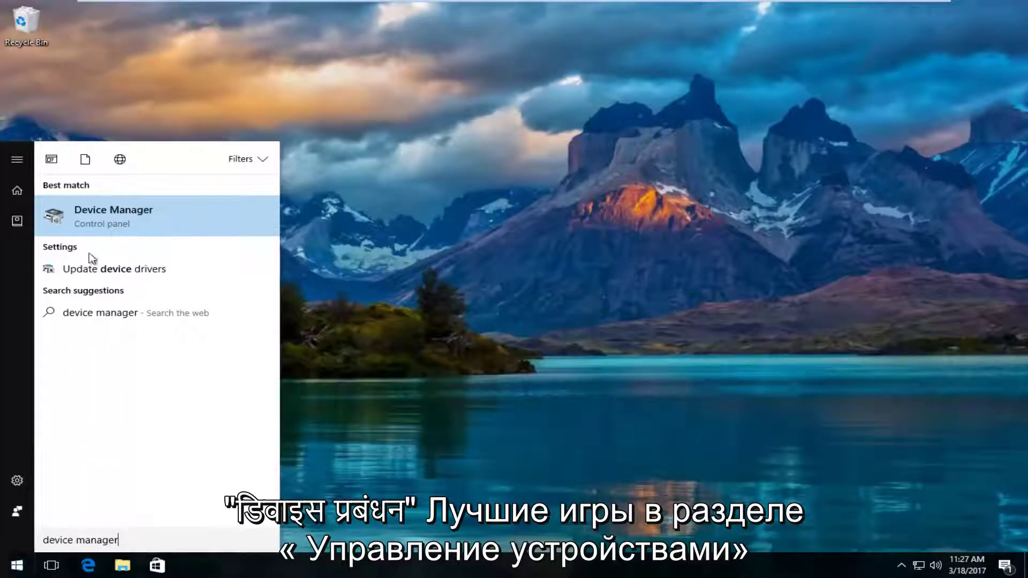
{"action": "left_click", "coordinate": [93, 215]}
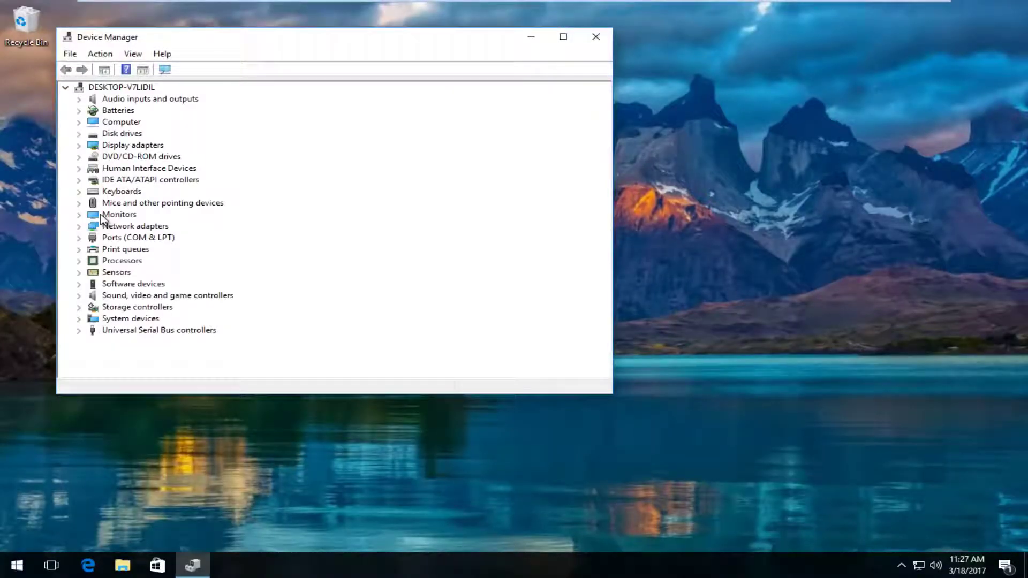
Step: Center the window, expand Display adapters, and bring up the VMware SVGA 3D options
{"action": "left_click_drag", "start_coordinate": [340, 37], "coordinate": [534, 52]}
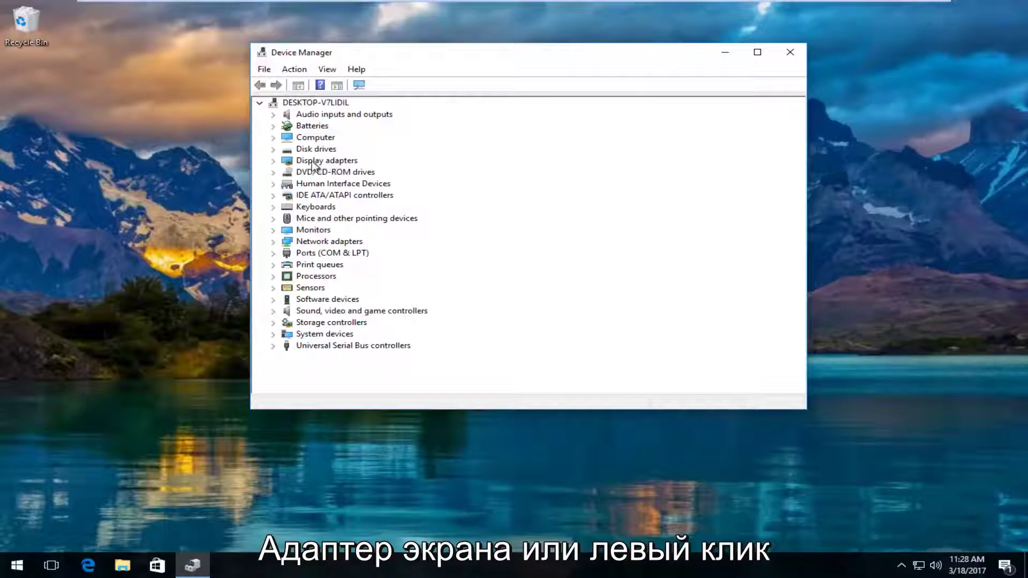
{"action": "left_click", "coordinate": [272, 161]}
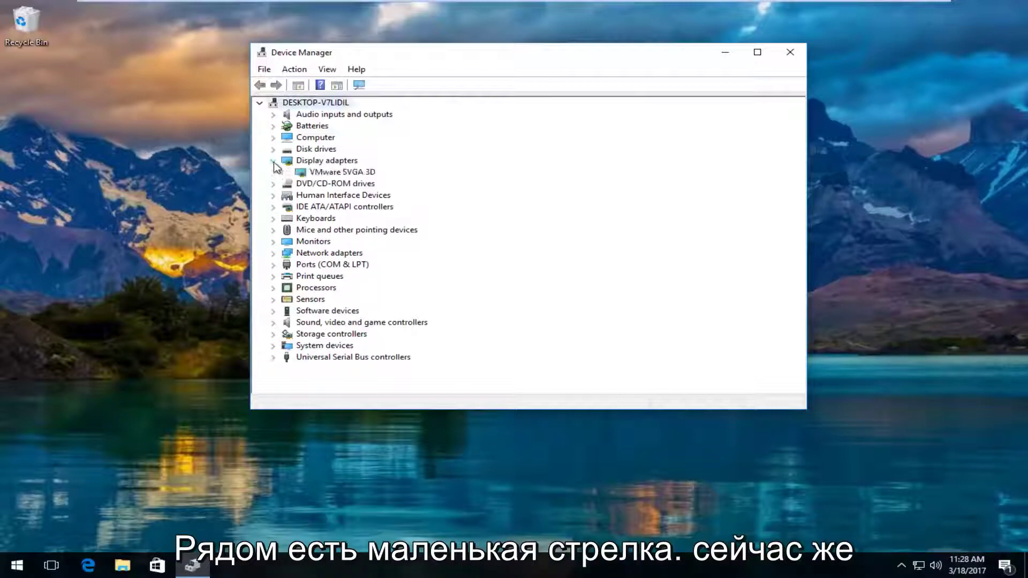
{"action": "left_click", "coordinate": [337, 173]}
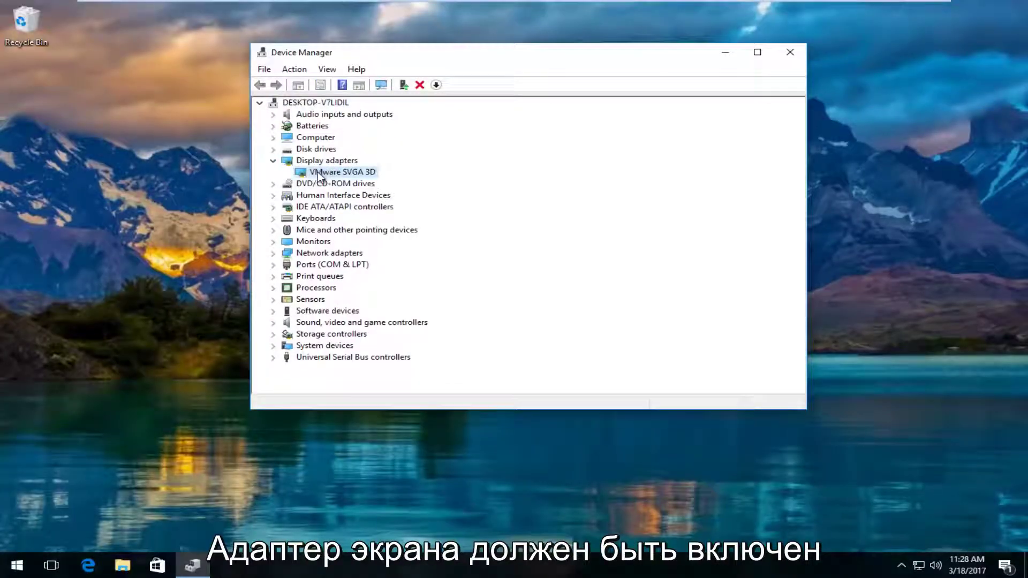
{"action": "right_click", "coordinate": [322, 175]}
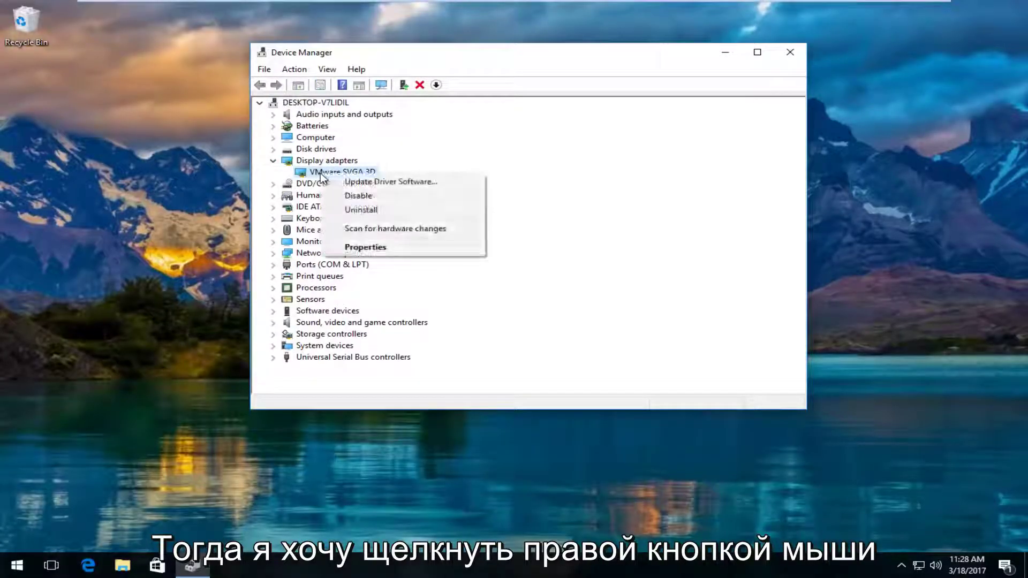
Step: Search automatically for a newer VMware SVGA 3D driver, find it current, and close the wizard
{"action": "left_click", "coordinate": [376, 182]}
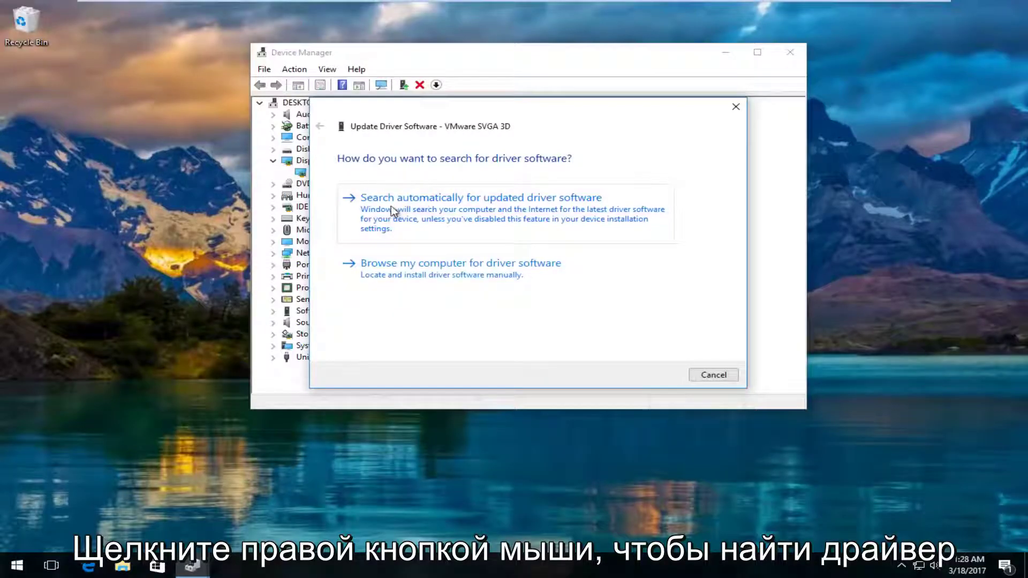
{"action": "left_click", "coordinate": [472, 209]}
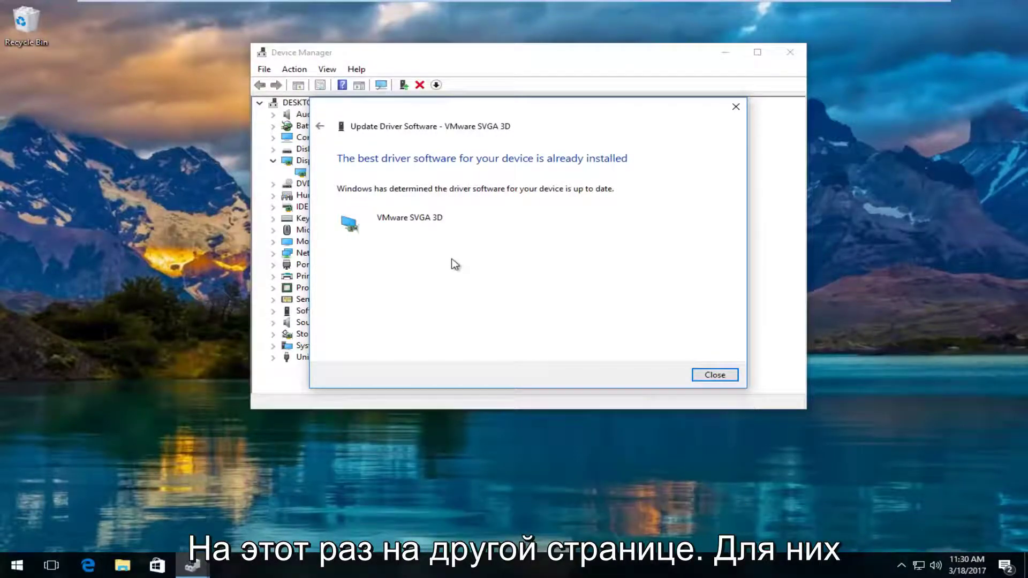
{"action": "left_click", "coordinate": [319, 127]}
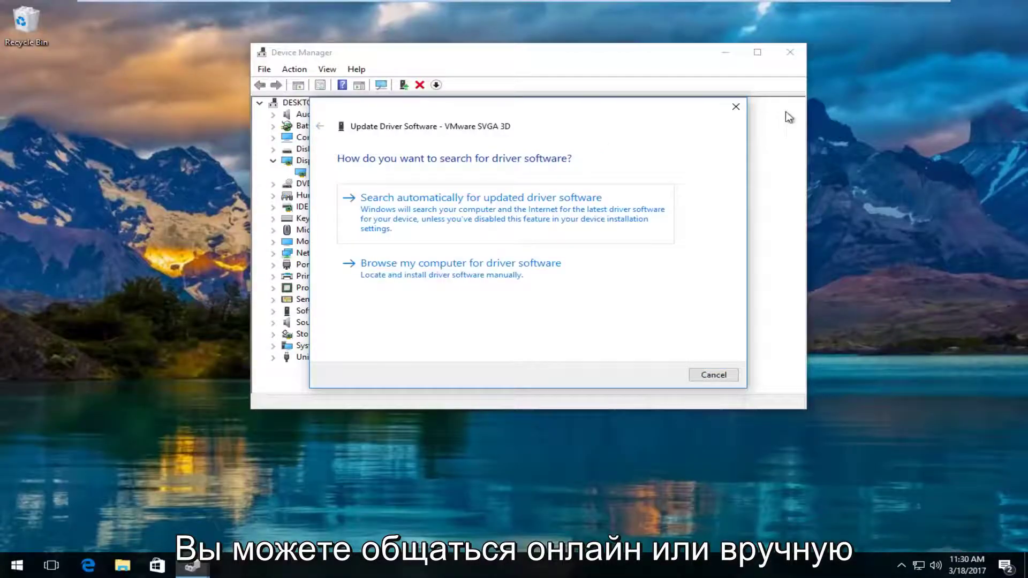
{"action": "left_click", "coordinate": [733, 108]}
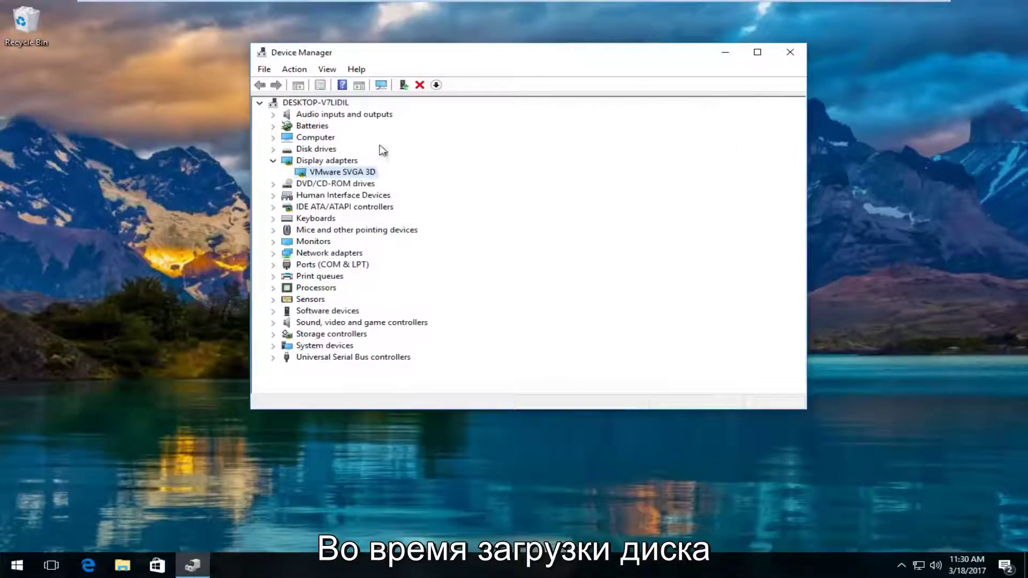
{"action": "right_click", "coordinate": [327, 173]}
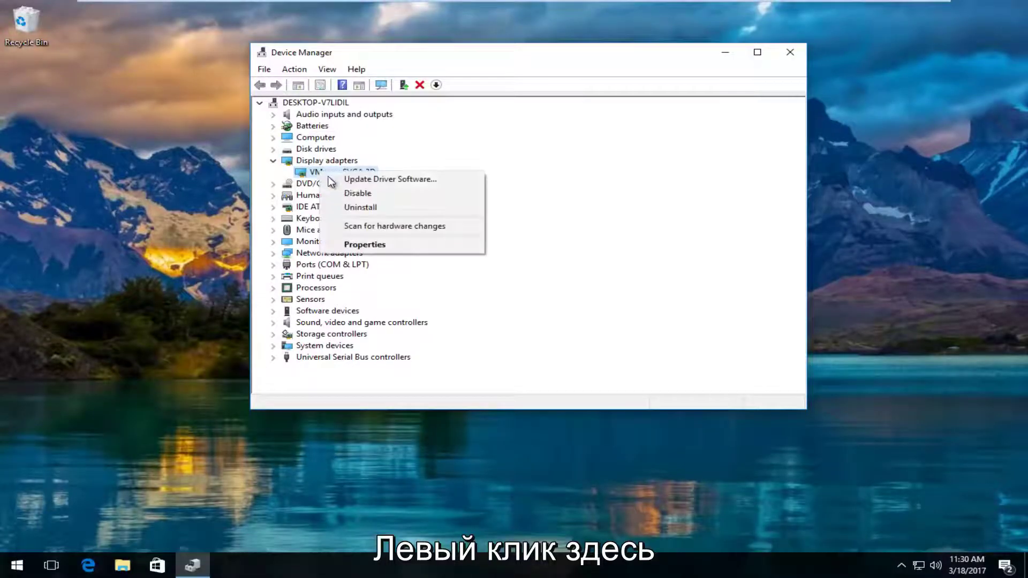
{"action": "left_click", "coordinate": [353, 246]}
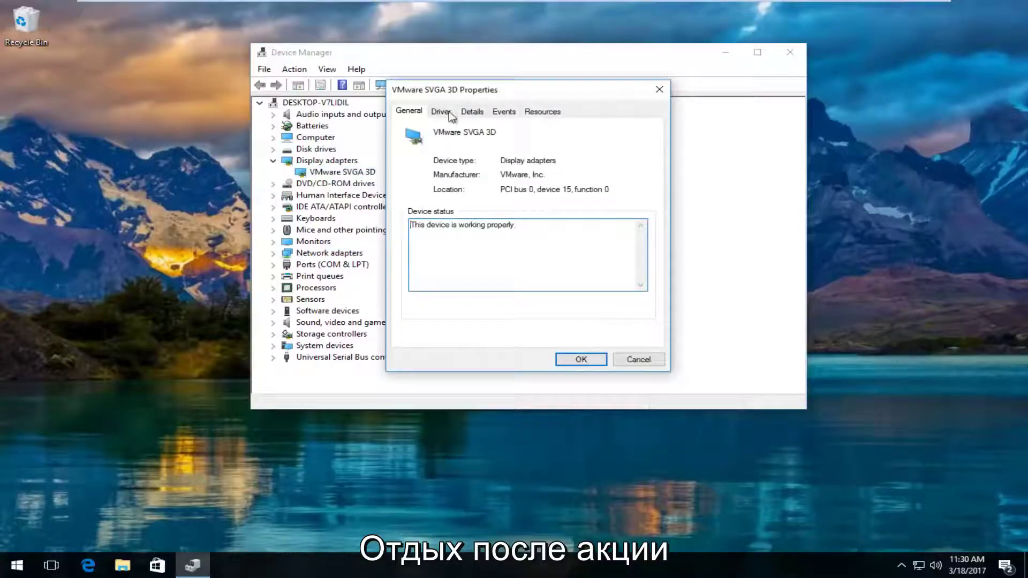
{"action": "left_click", "coordinate": [441, 113]}
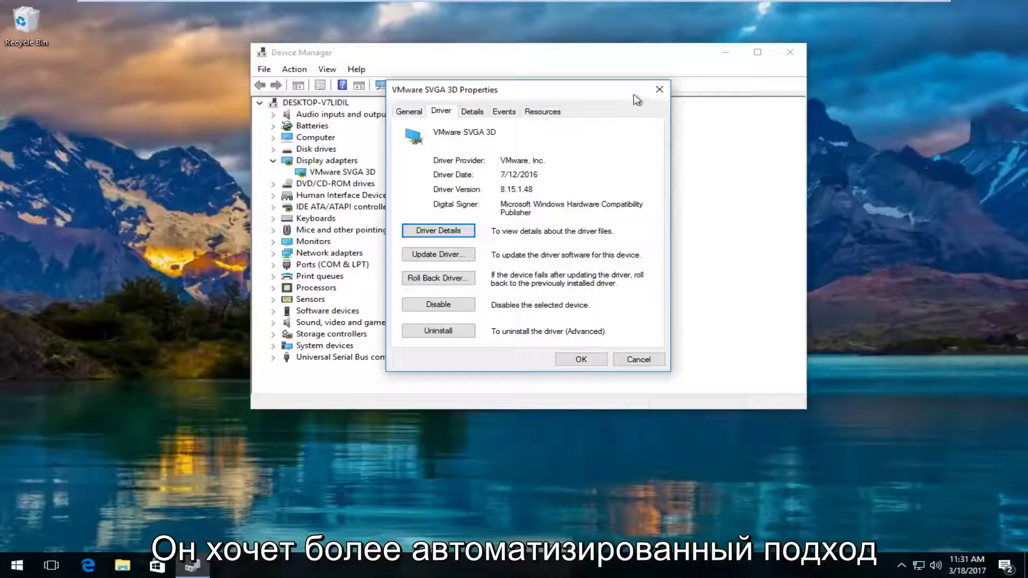
{"action": "left_click", "coordinate": [659, 89]}
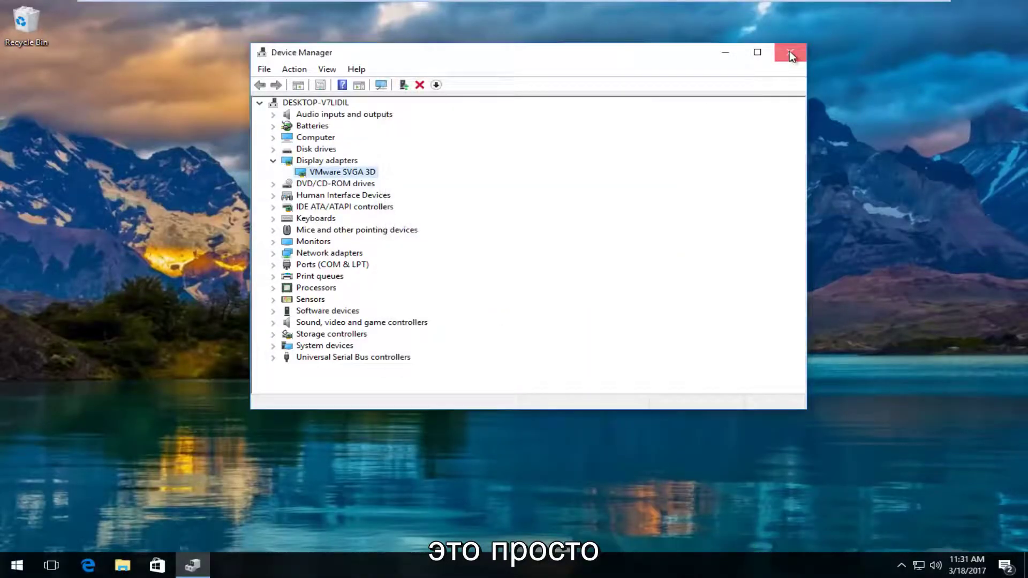
Step: Close Device Manager and Google 'amd driver update' in Edge
{"action": "left_click", "coordinate": [791, 55]}
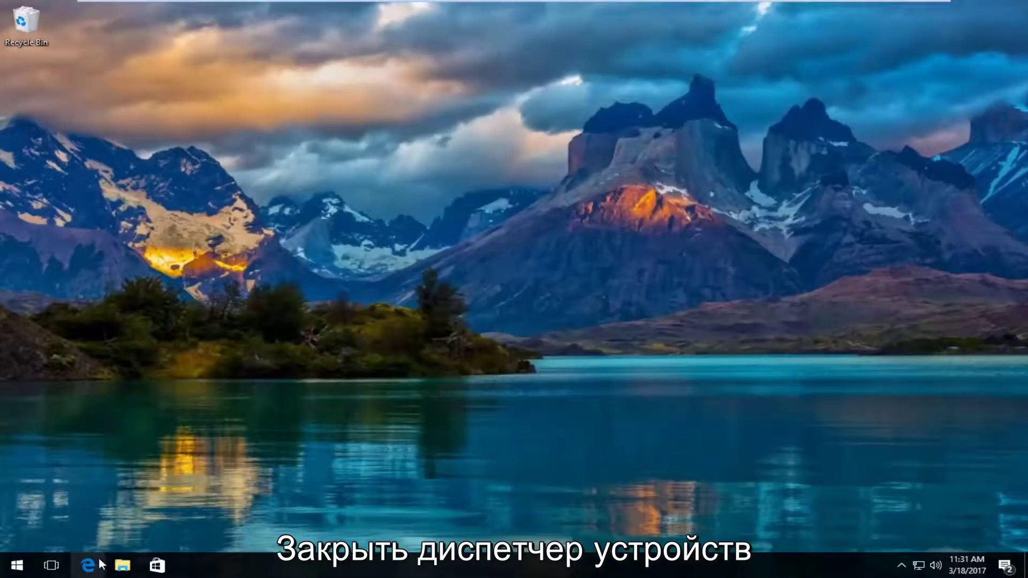
{"action": "left_click", "coordinate": [101, 565]}
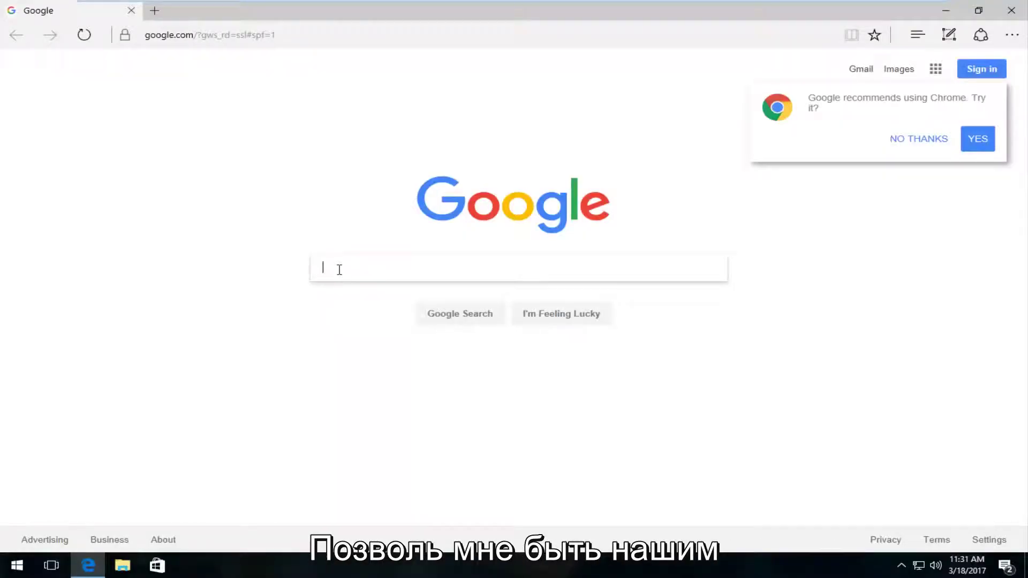
{"action": "type", "text": "amd "}
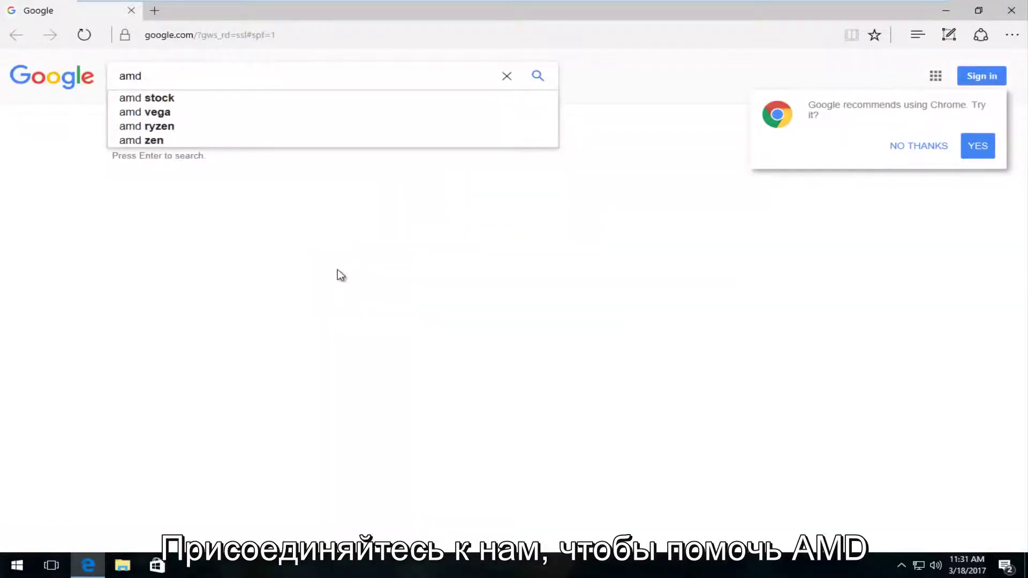
{"action": "type", "text": "driver "}
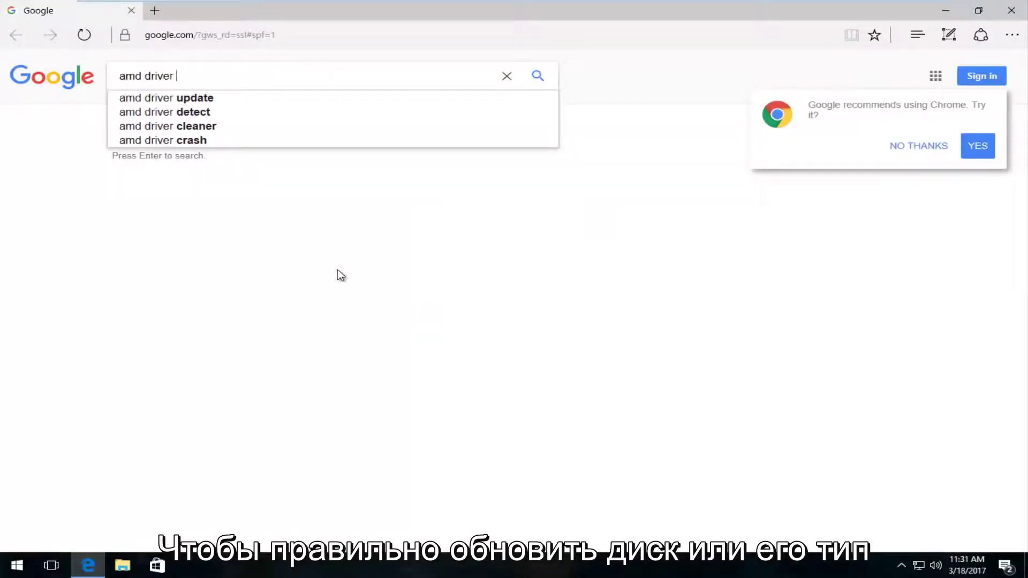
{"action": "type", "text": "u"}
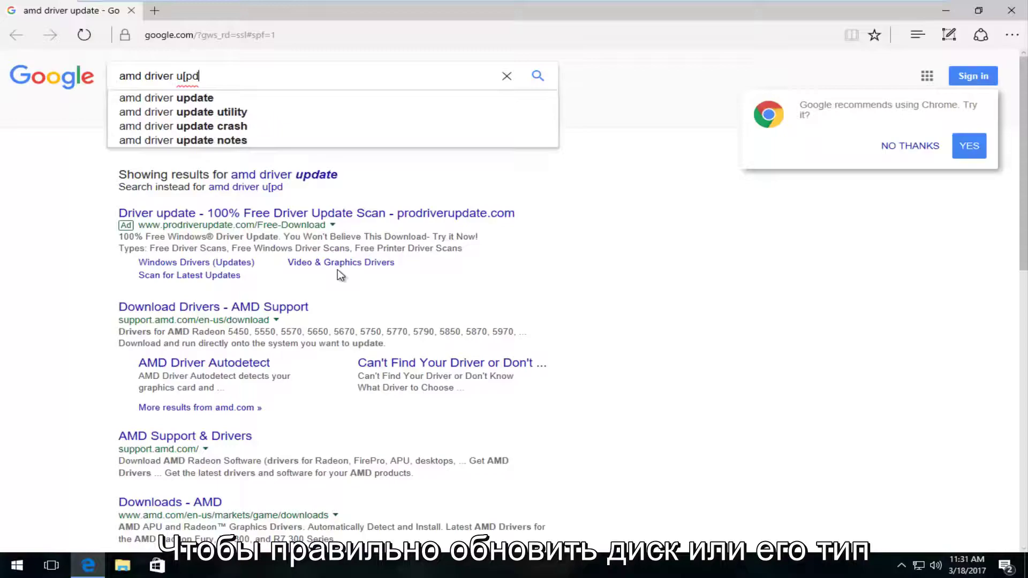
{"action": "type", "text": "pdate"}
{"action": "key", "text": "Return"}
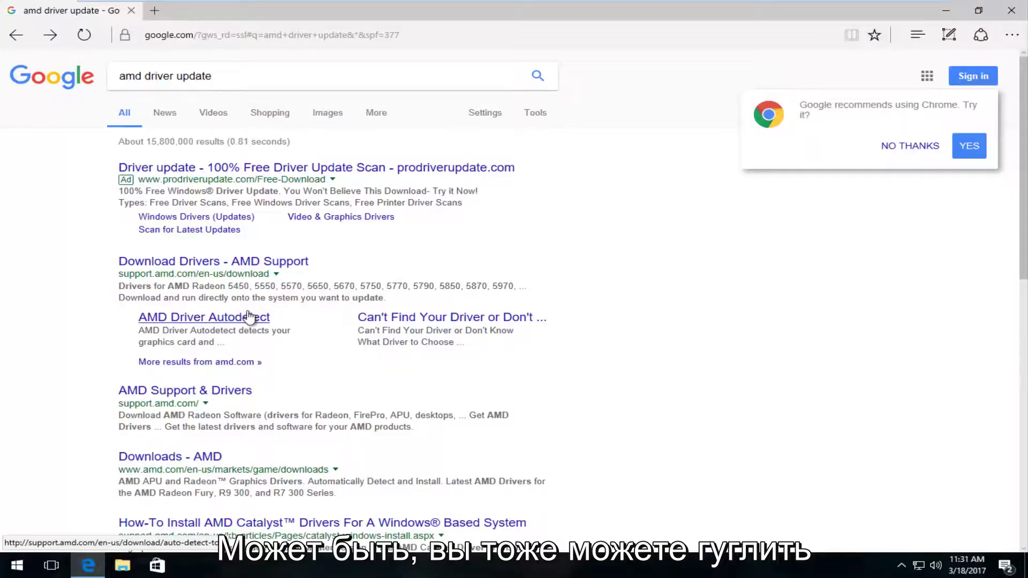
Step: Open the AMD Driver Autodetect result and download the 67 MB tool
{"action": "left_click", "coordinate": [200, 319]}
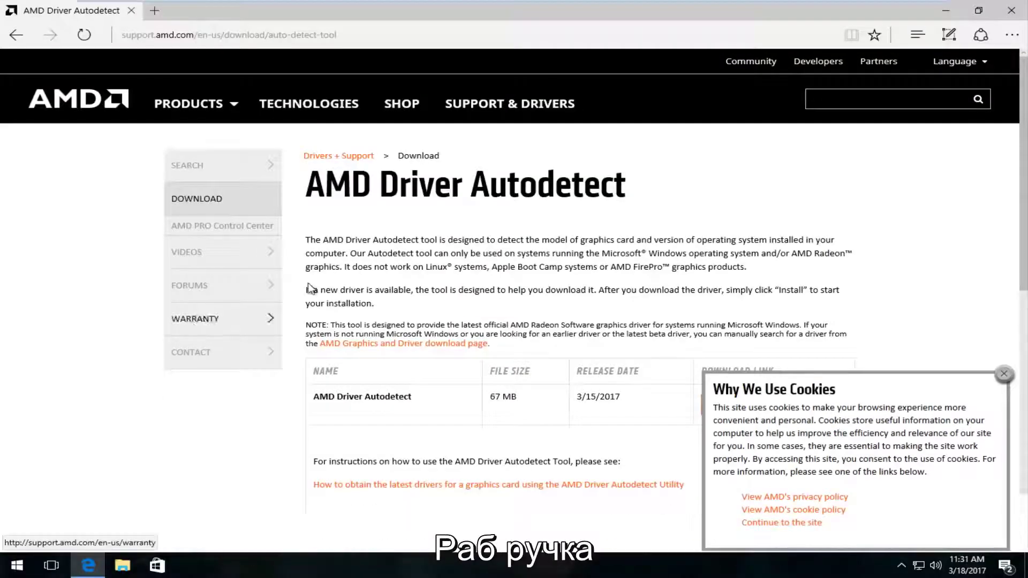
{"action": "scroll", "coordinate": [322, 273], "scroll_direction": "down", "scroll_amount": 4}
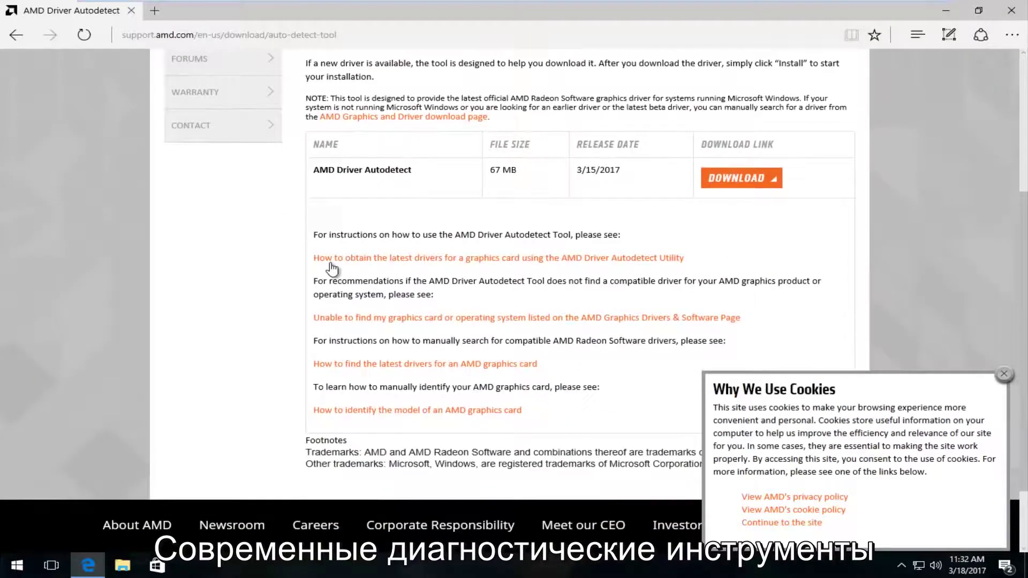
{"action": "scroll", "coordinate": [332, 268], "scroll_direction": "up", "scroll_amount": 1}
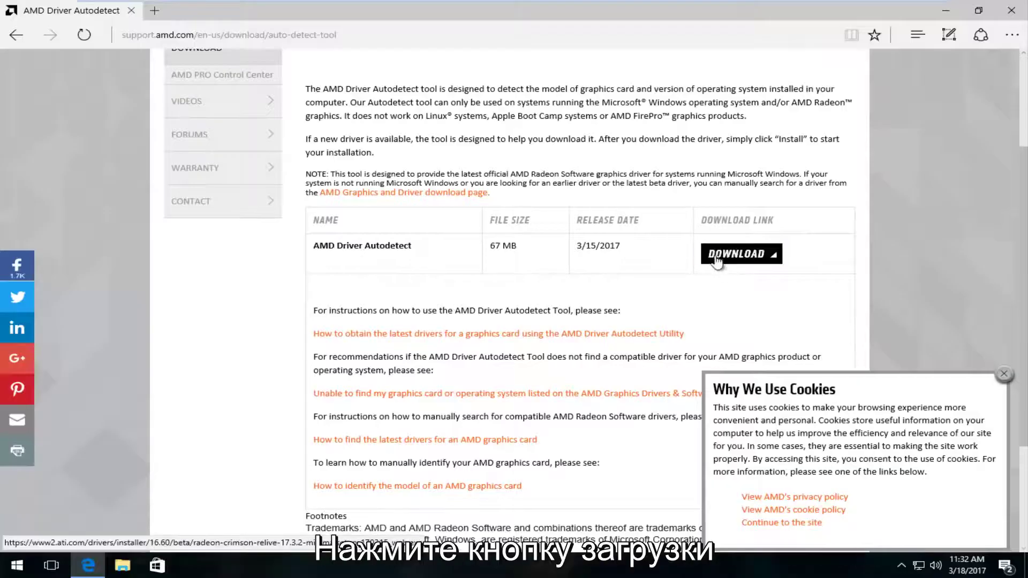
{"action": "left_click", "coordinate": [716, 257]}
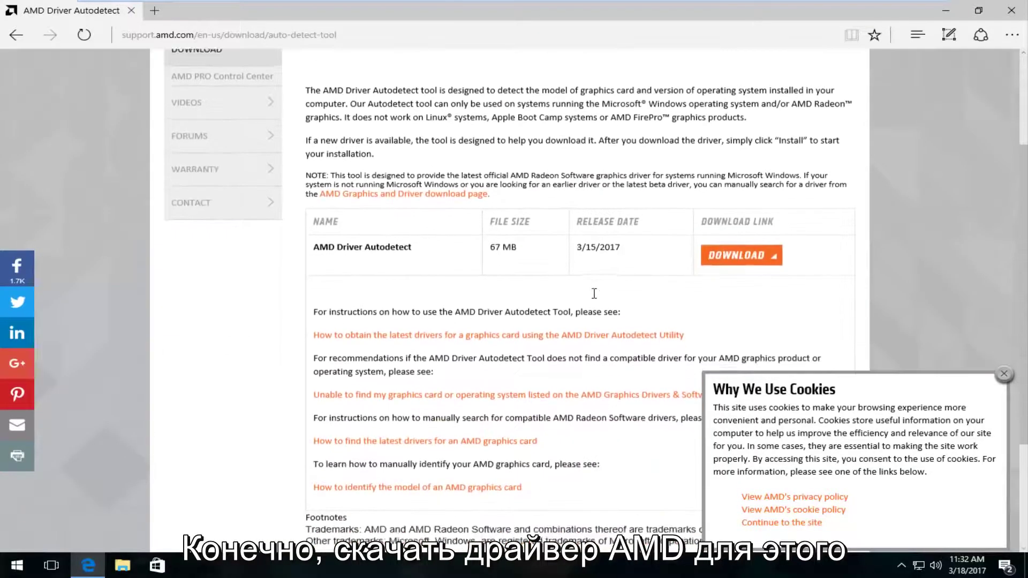
{"action": "scroll", "coordinate": [593, 293], "scroll_direction": "up", "scroll_amount": 3}
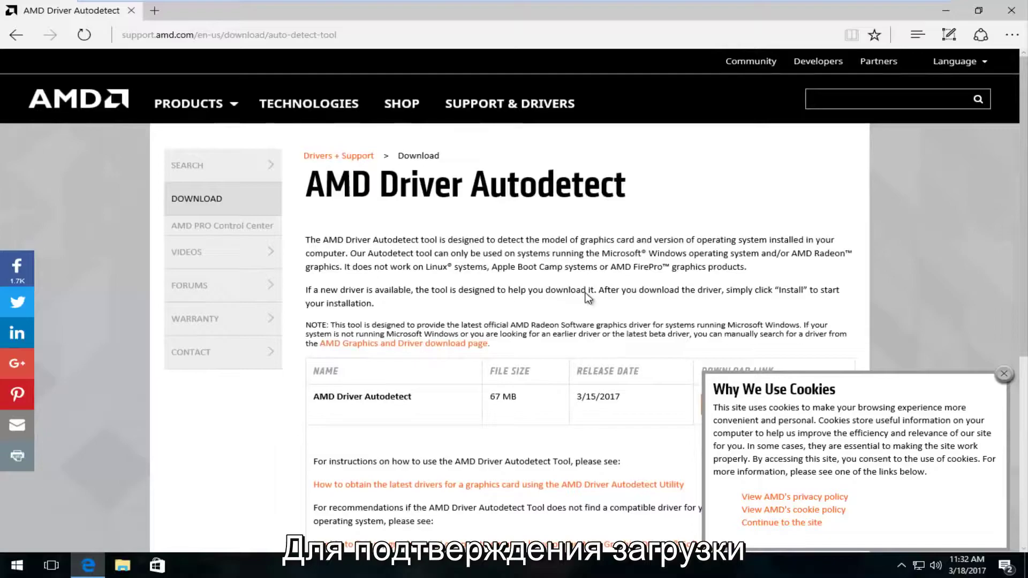
{"action": "scroll", "coordinate": [588, 298], "scroll_direction": "down", "scroll_amount": 4}
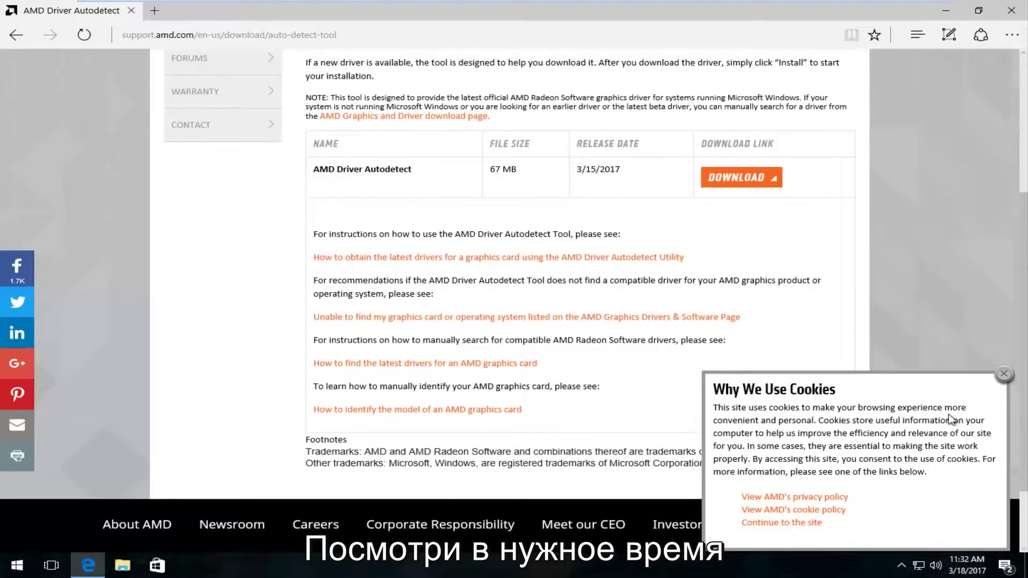